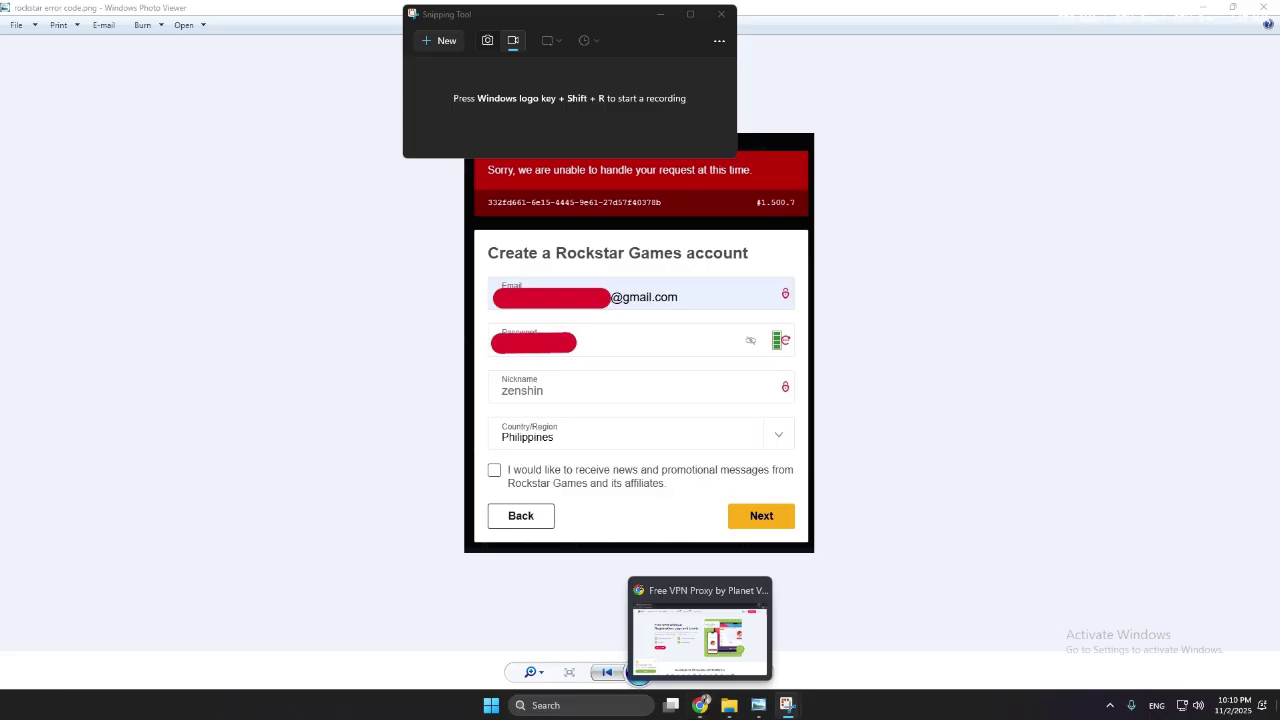
# - Bring up the taskbar clock's date and time shortcut menu
pyautogui.click(1228, 708)
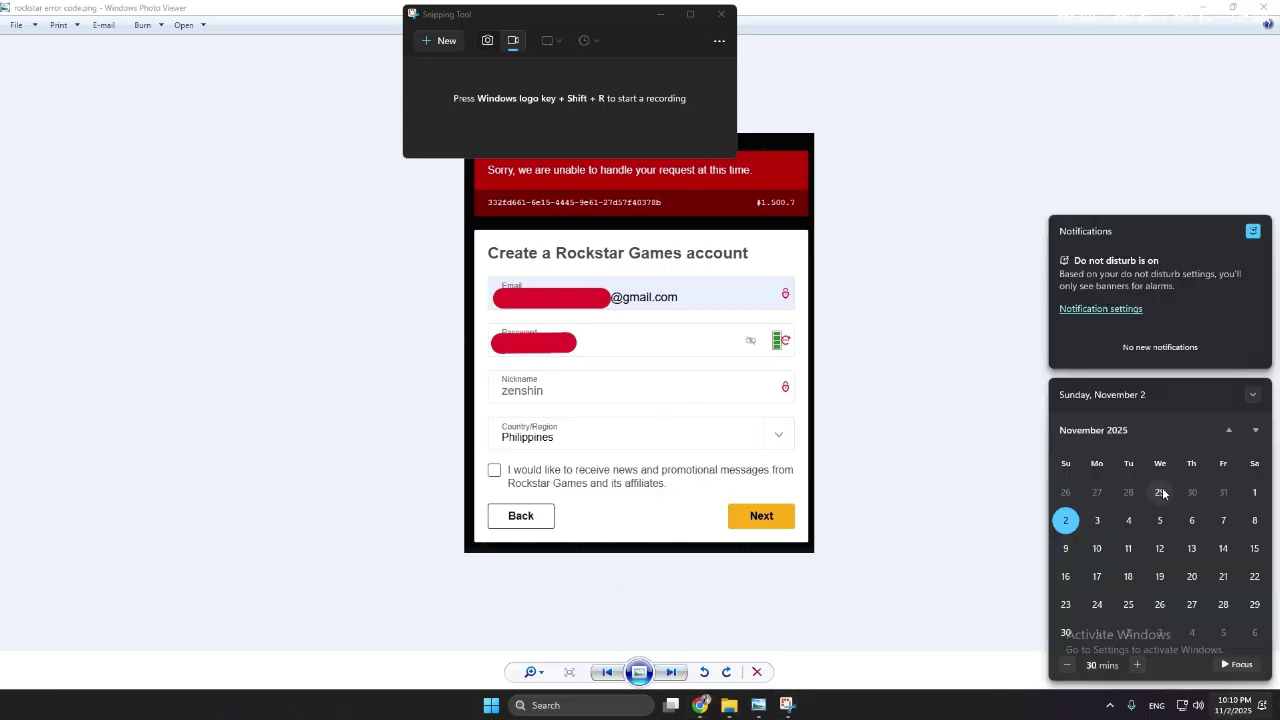
pyautogui.rightClick(1230, 703)
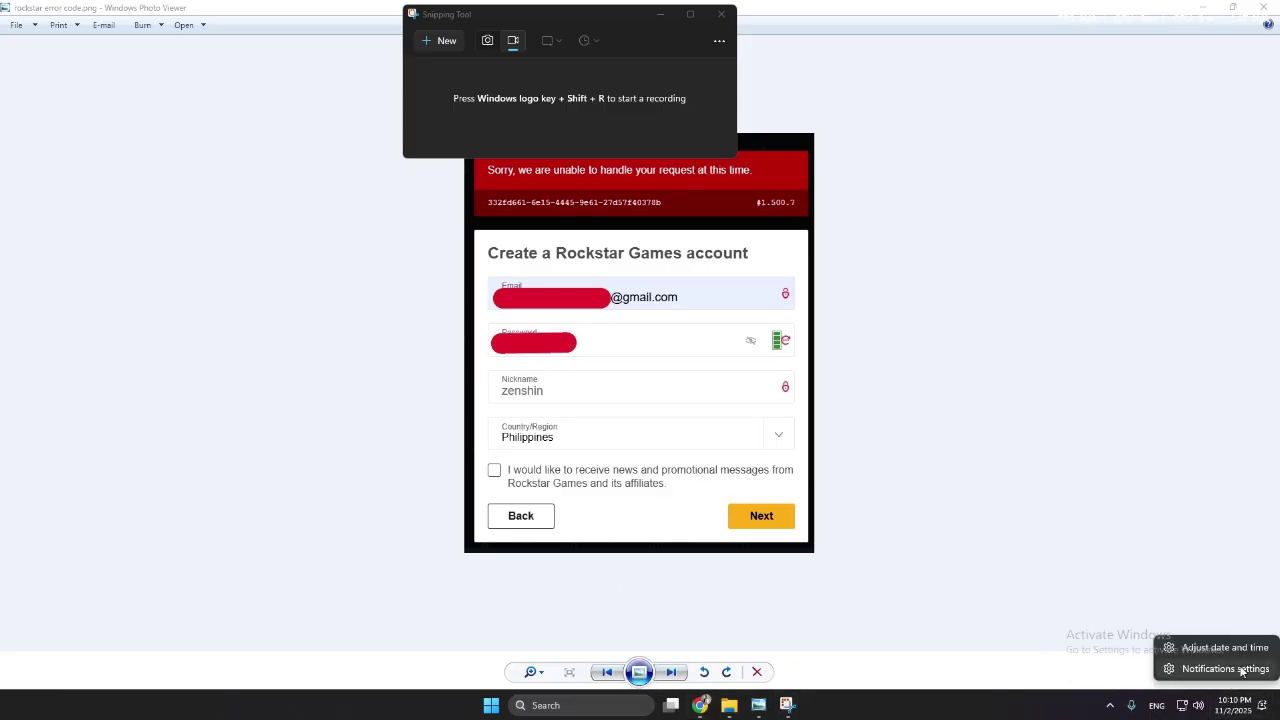
# - Open Date & time settings and scroll the time zone list back to the UTC-08:00 entries
pyautogui.click(1222, 647)
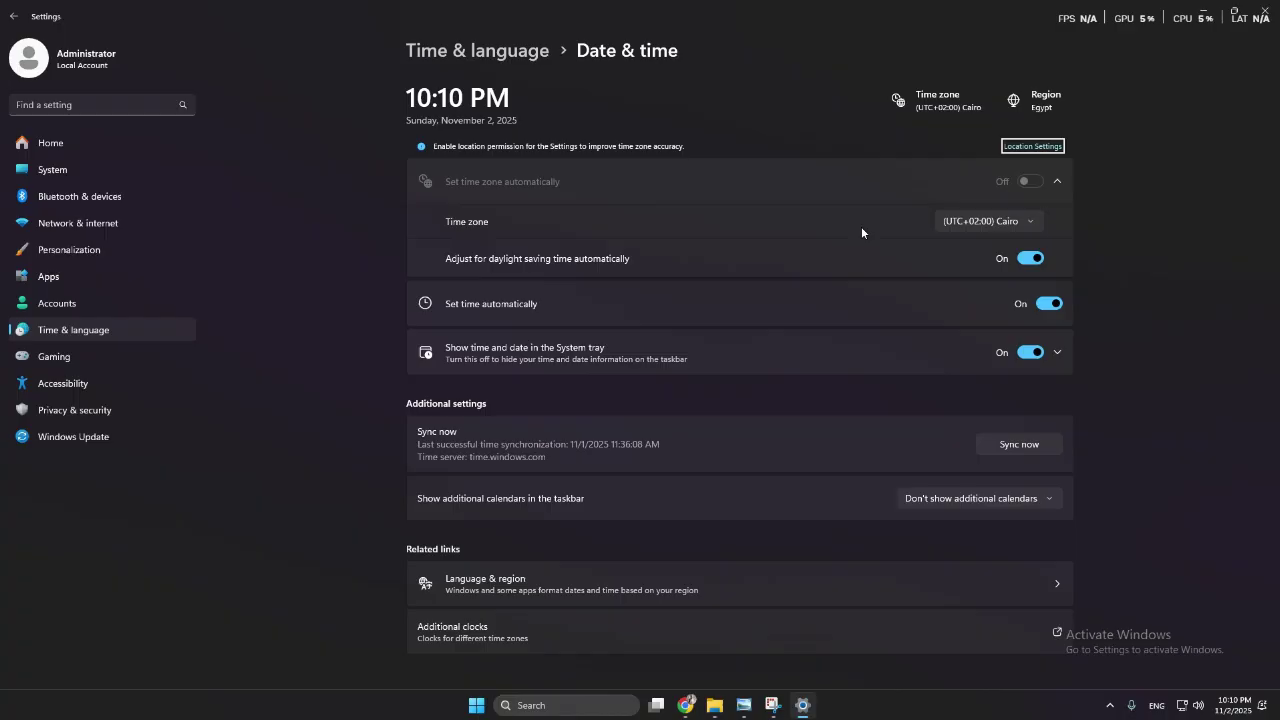
pyautogui.click(982, 223)
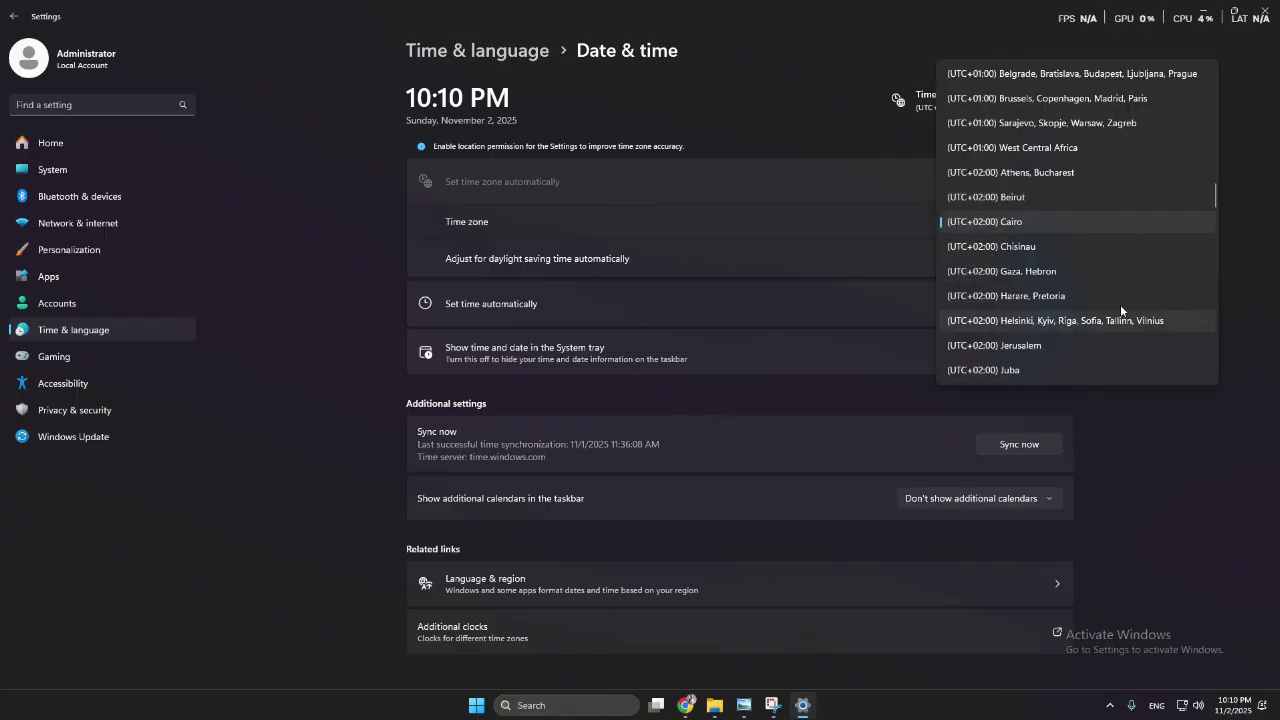
pyautogui.scroll(-7, 1118, 300)
pyautogui.scroll(-1, 1115, 292)
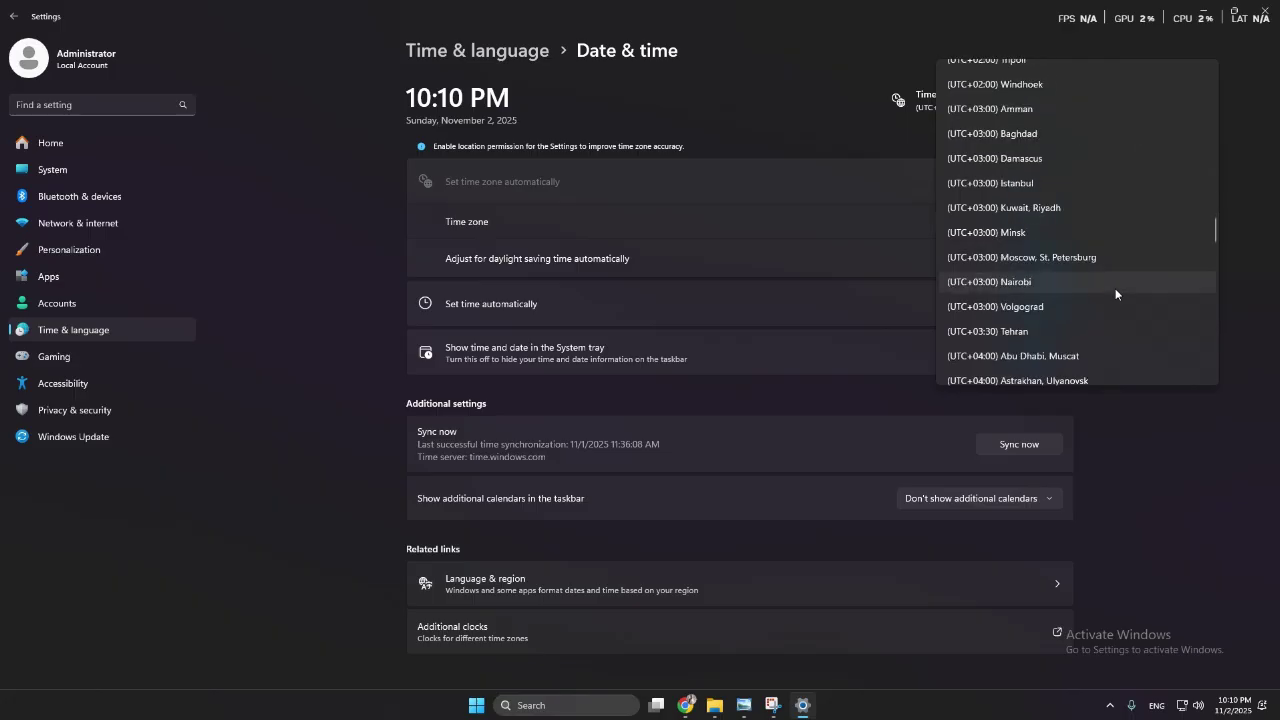
pyautogui.scroll(-3, 1115, 292)
pyautogui.scroll(-8, 1115, 293)
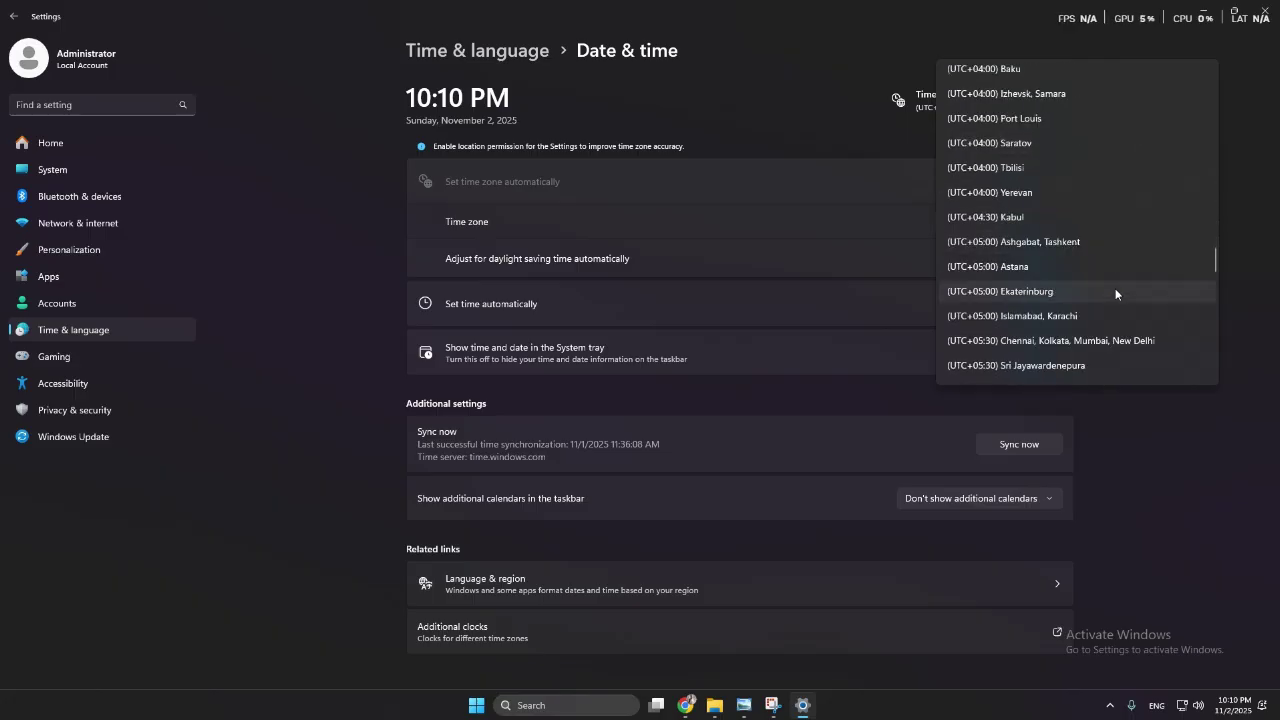
pyautogui.scroll(-9, 1115, 290)
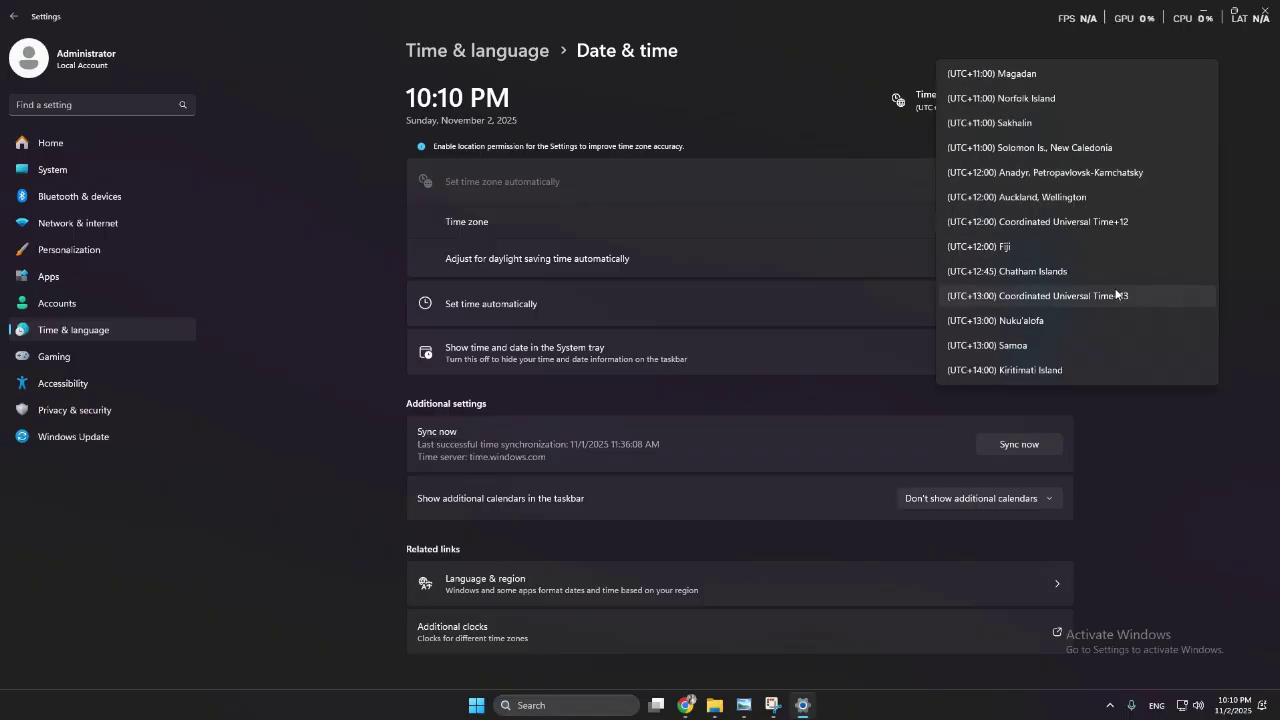
pyautogui.scroll(2, 1127, 280)
pyautogui.scroll(-3, 1127, 280)
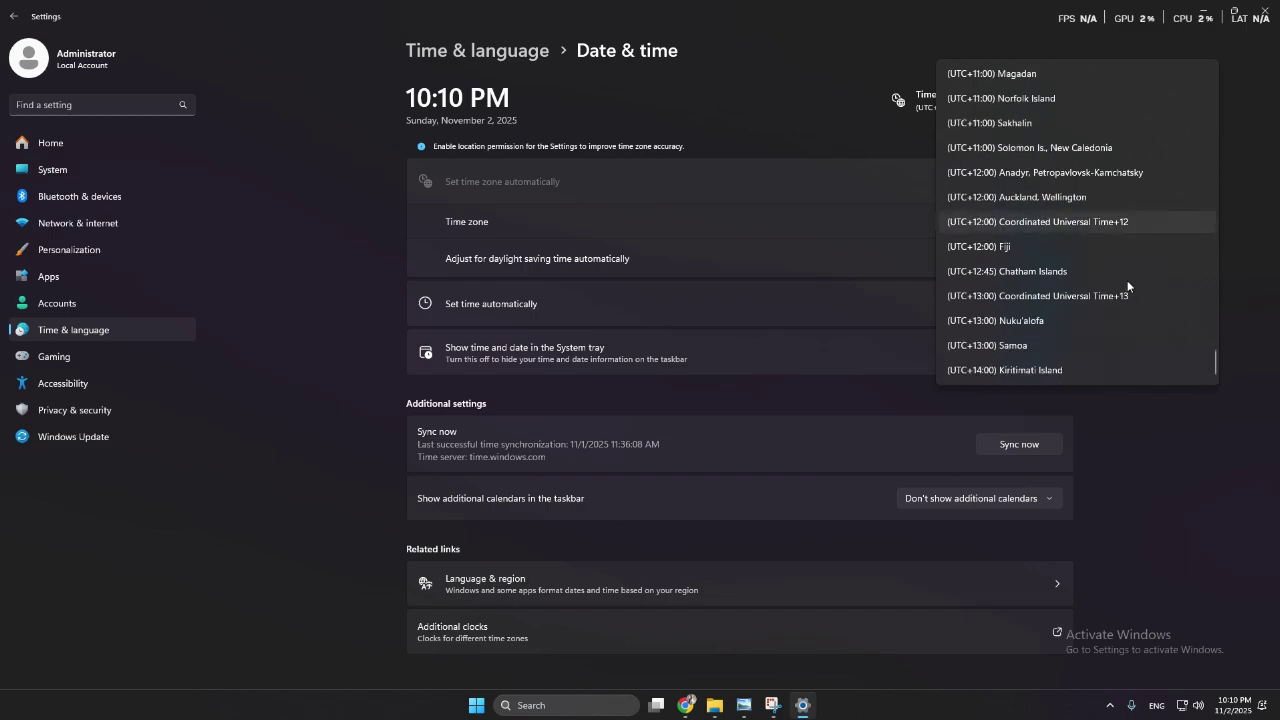
pyautogui.scroll(8, 1127, 285)
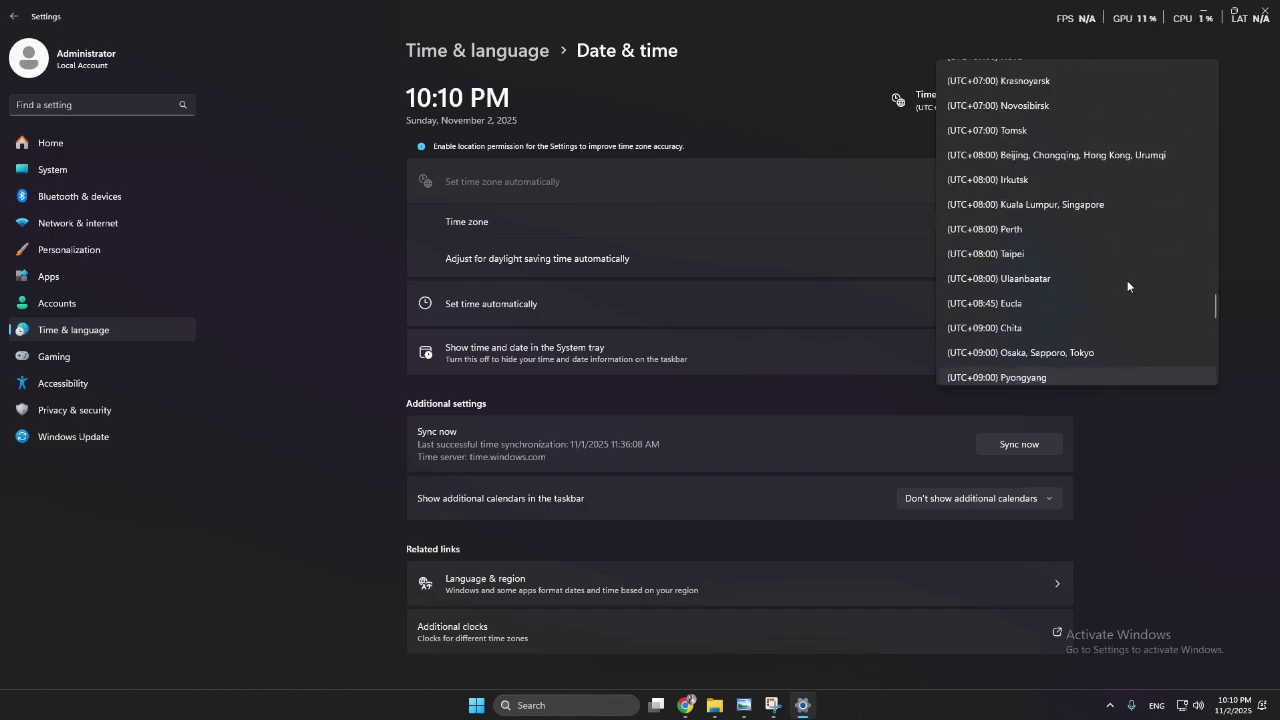
pyautogui.scroll(20, 1127, 280)
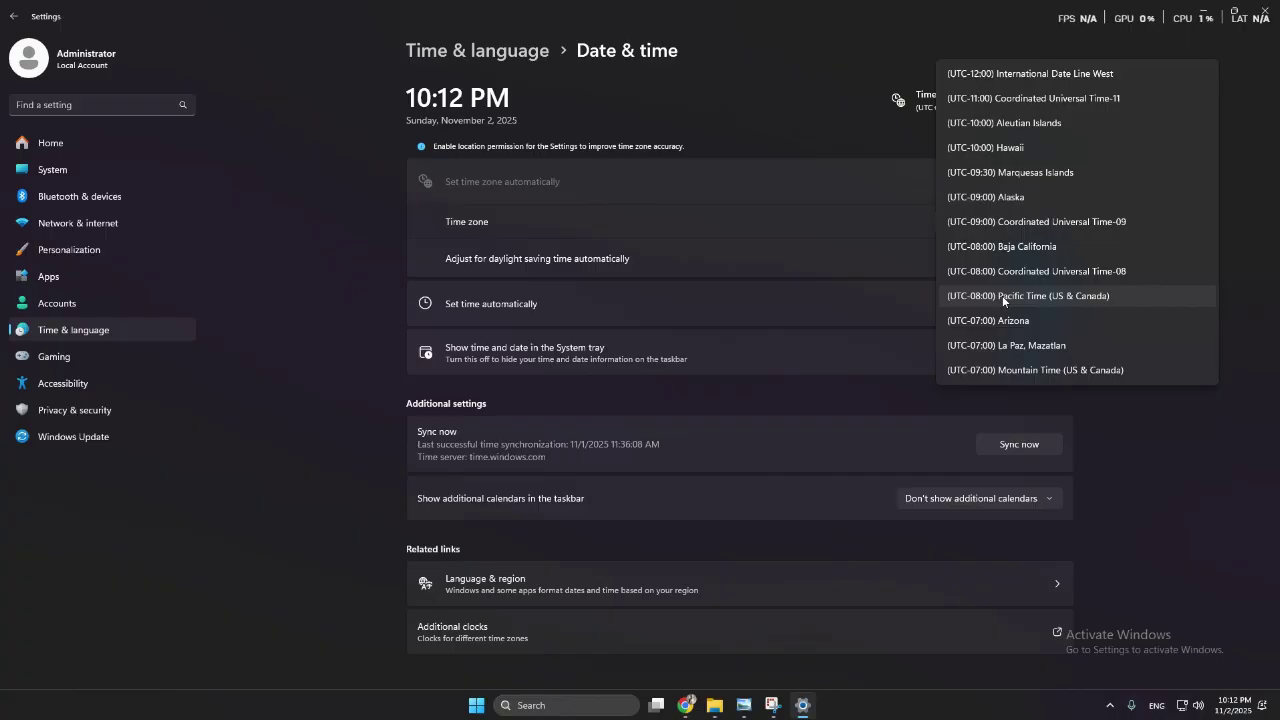
# - Set the time zone to (UTC-08:00) Pacific Time (US & Canada)
pyautogui.click(1088, 298)
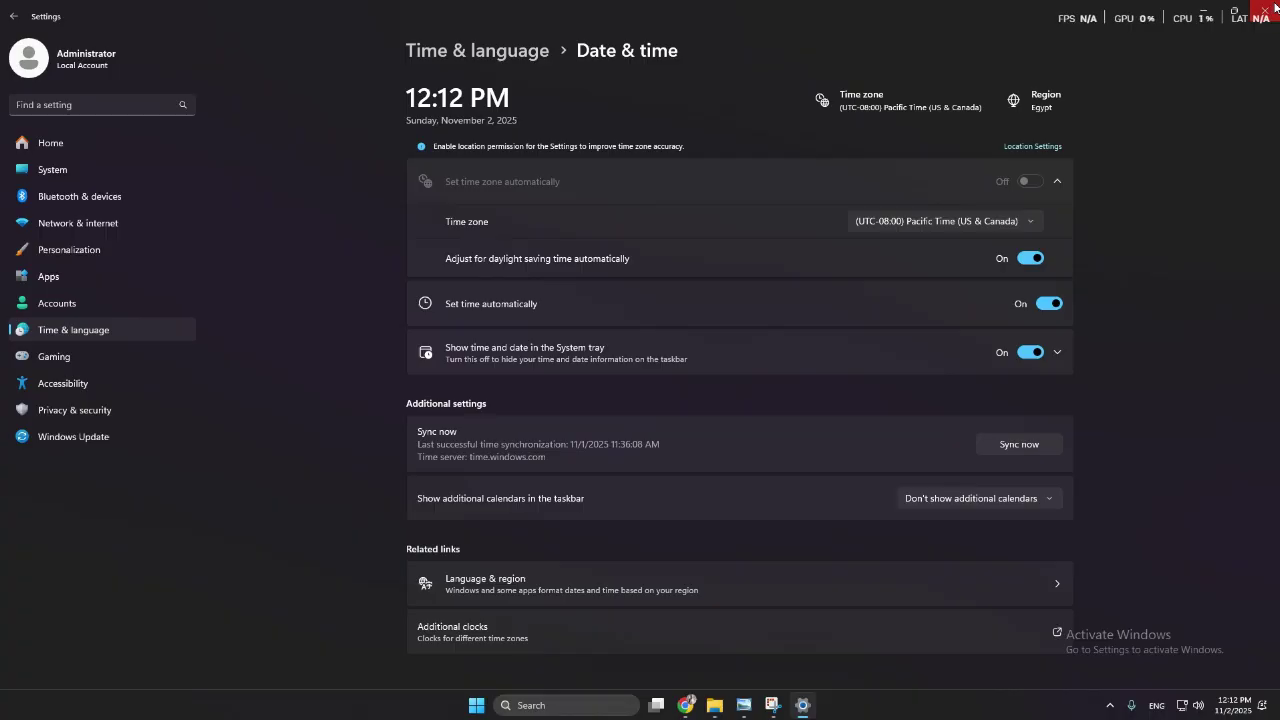
# - Close the Settings window and the Windows Photo Viewer error screenshot
pyautogui.click(1266, 9)
pyautogui.hotkey('alt', 'F4')
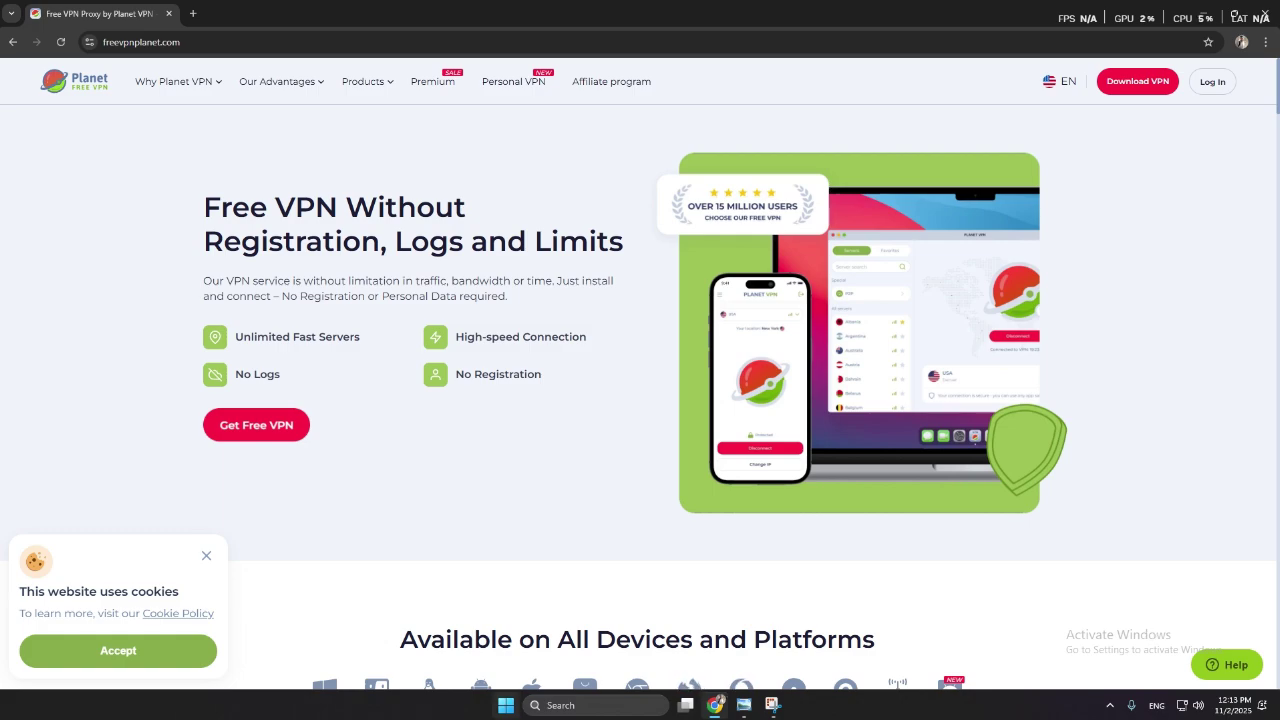
# - Search Windows for 'vpn' and open the VPN settings
pyautogui.click(562, 710)
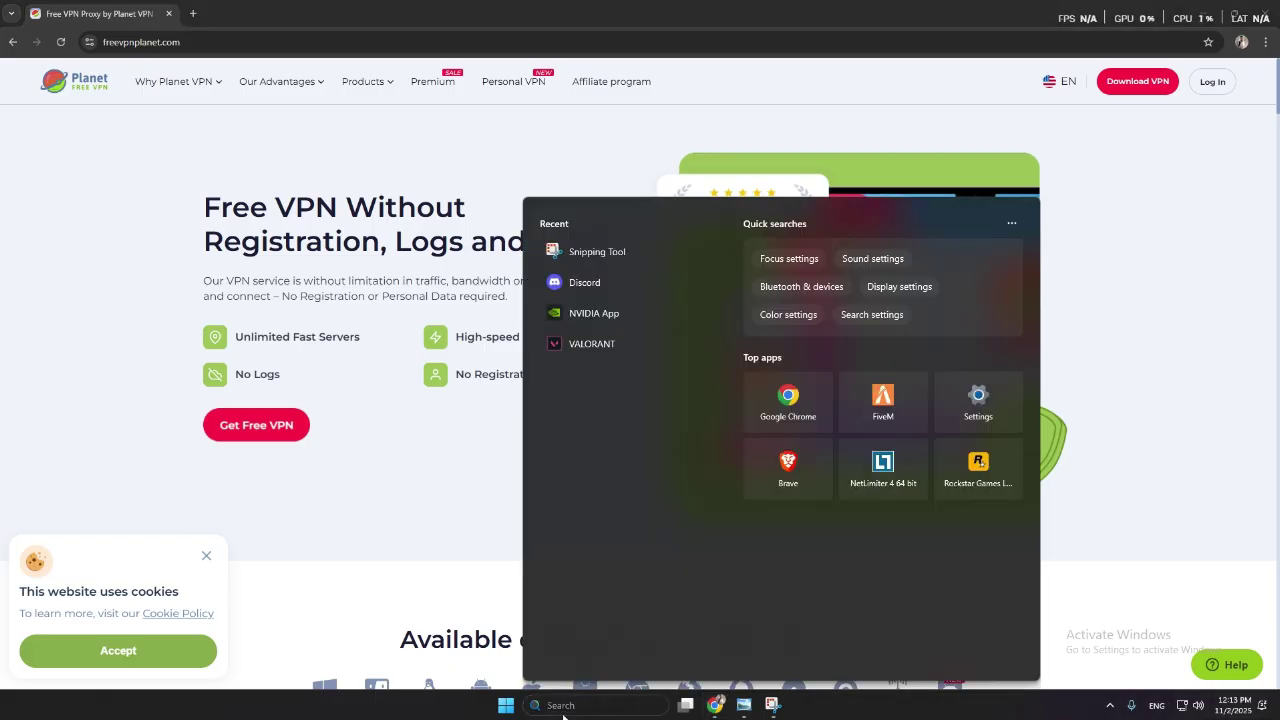
pyautogui.write('vvpn')
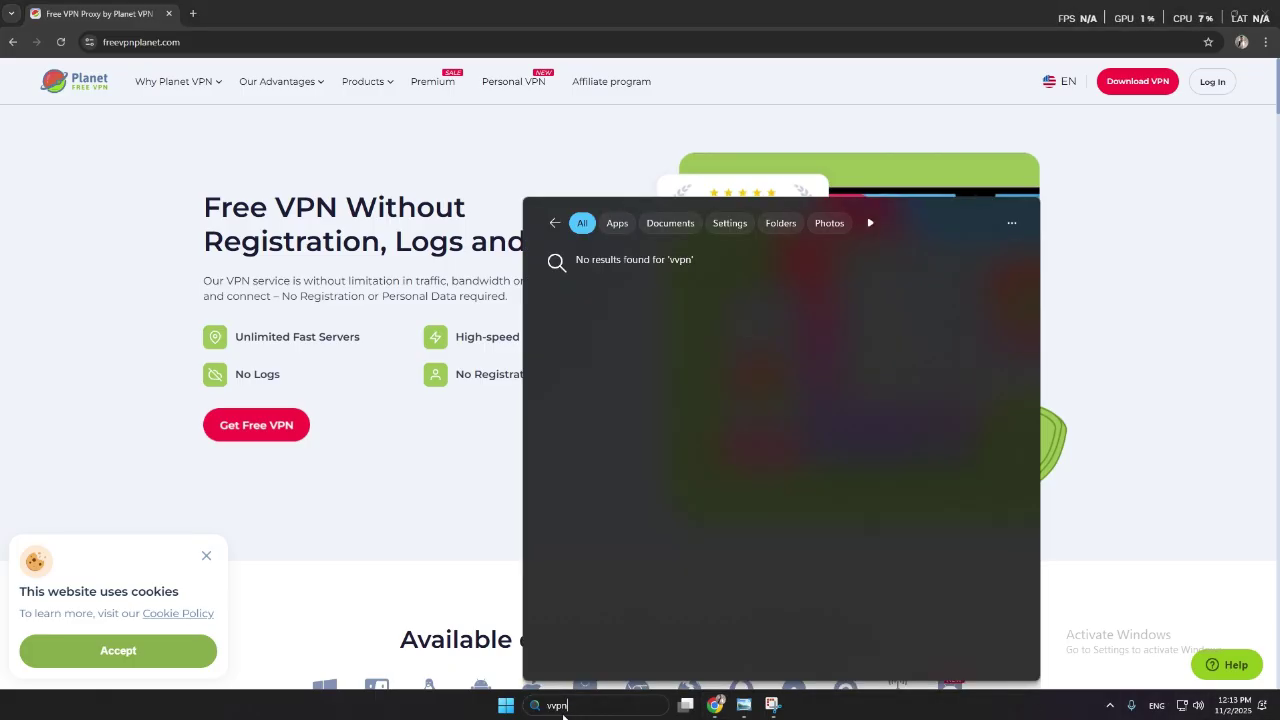
pyautogui.press('BackSpace')
pyautogui.press('BackSpace')
pyautogui.press('BackSpace')
pyautogui.write('vvpn')
pyautogui.press('BackSpace')
pyautogui.press('BackSpace')
pyautogui.press('BackSpace')
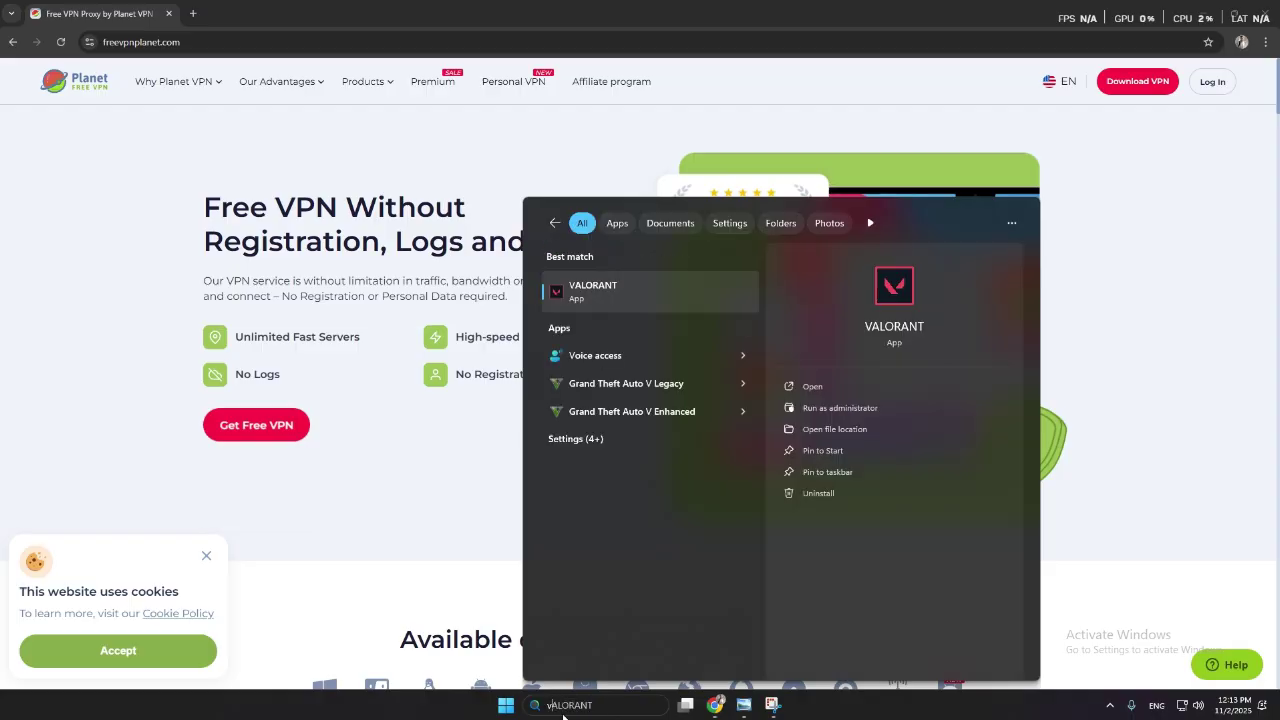
pyautogui.write('pn')
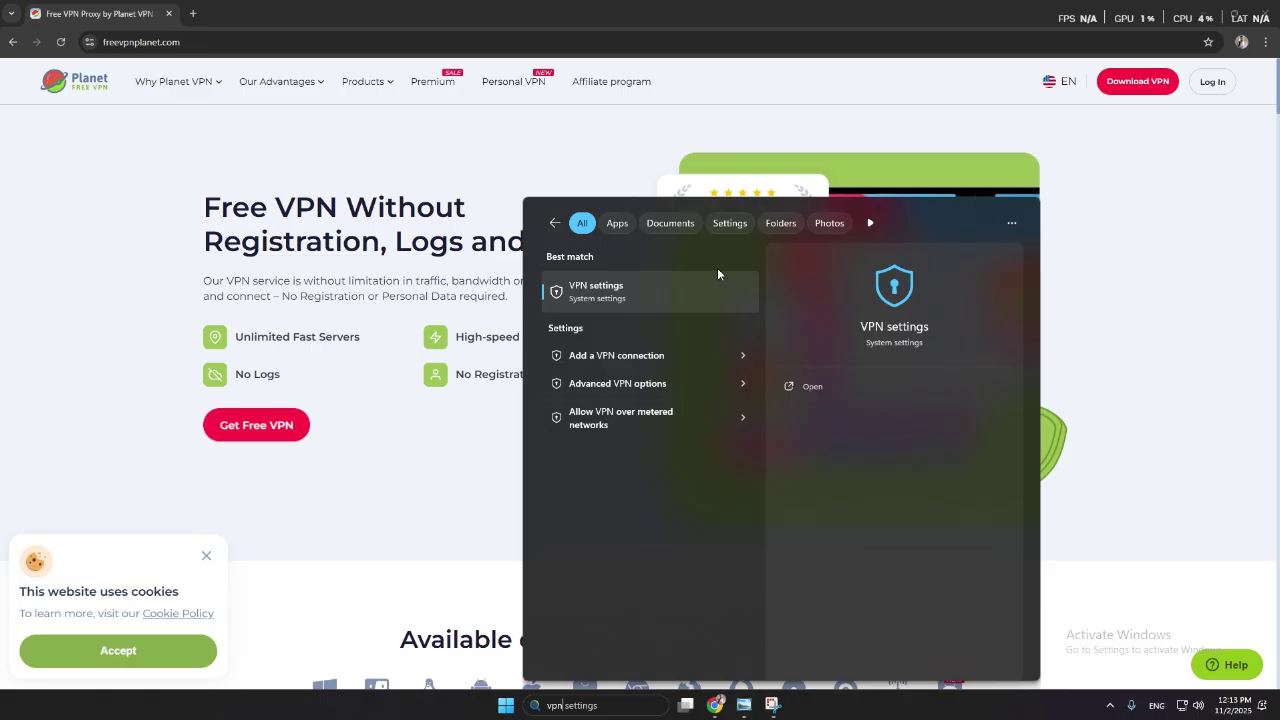
pyautogui.click(587, 293)
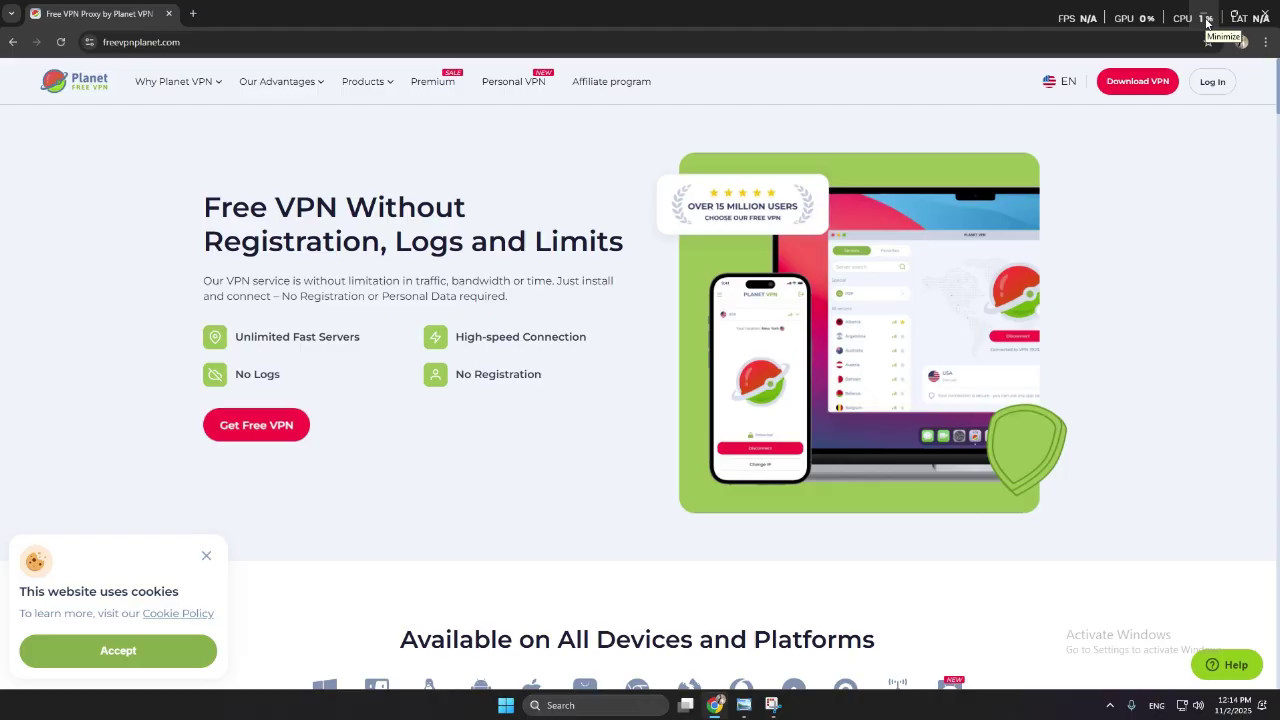
# - Minimize Chrome and launch the PlanetVPN app from its desktop shortcut
pyautogui.click(1205, 22)
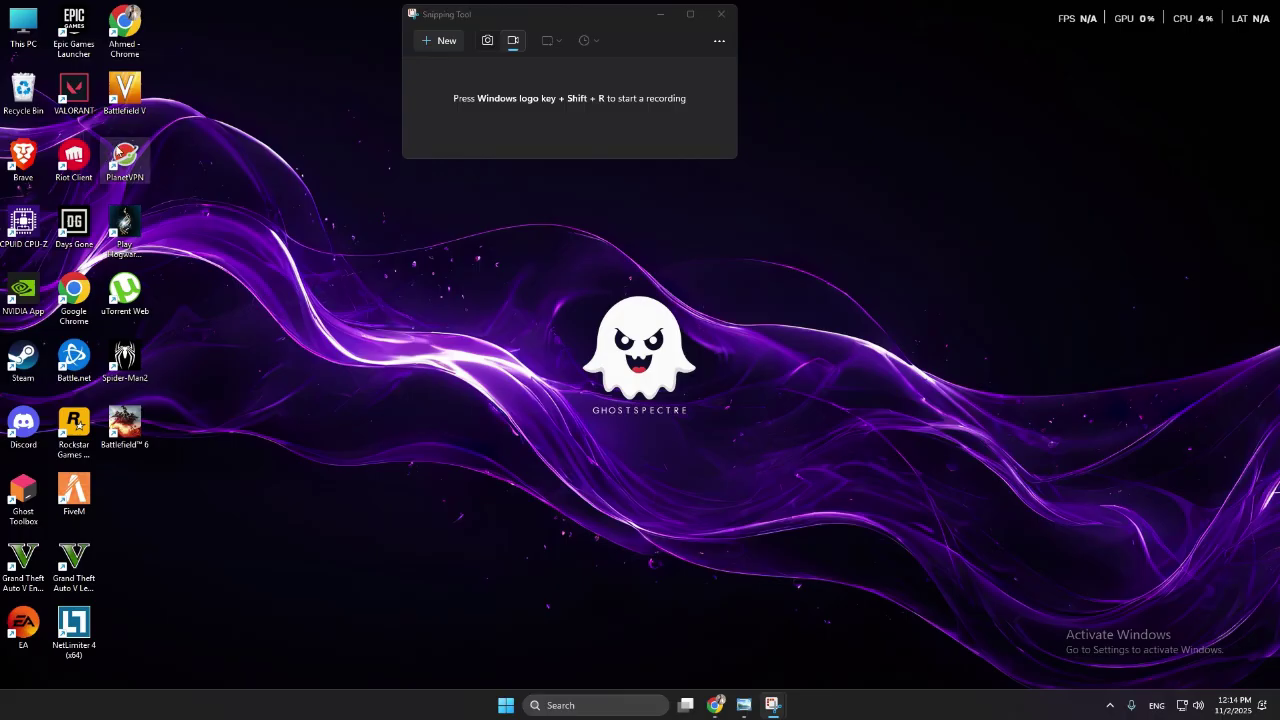
pyautogui.click(124, 152)
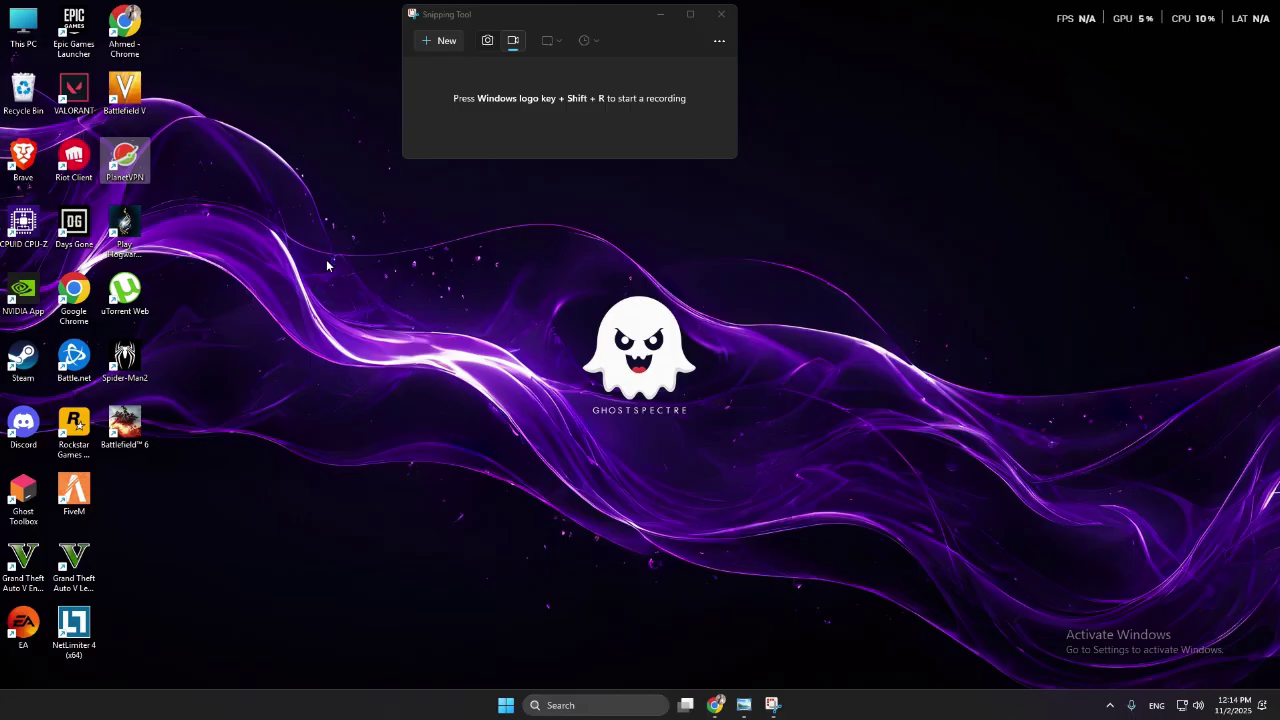
pyautogui.doubleClick(138, 166)
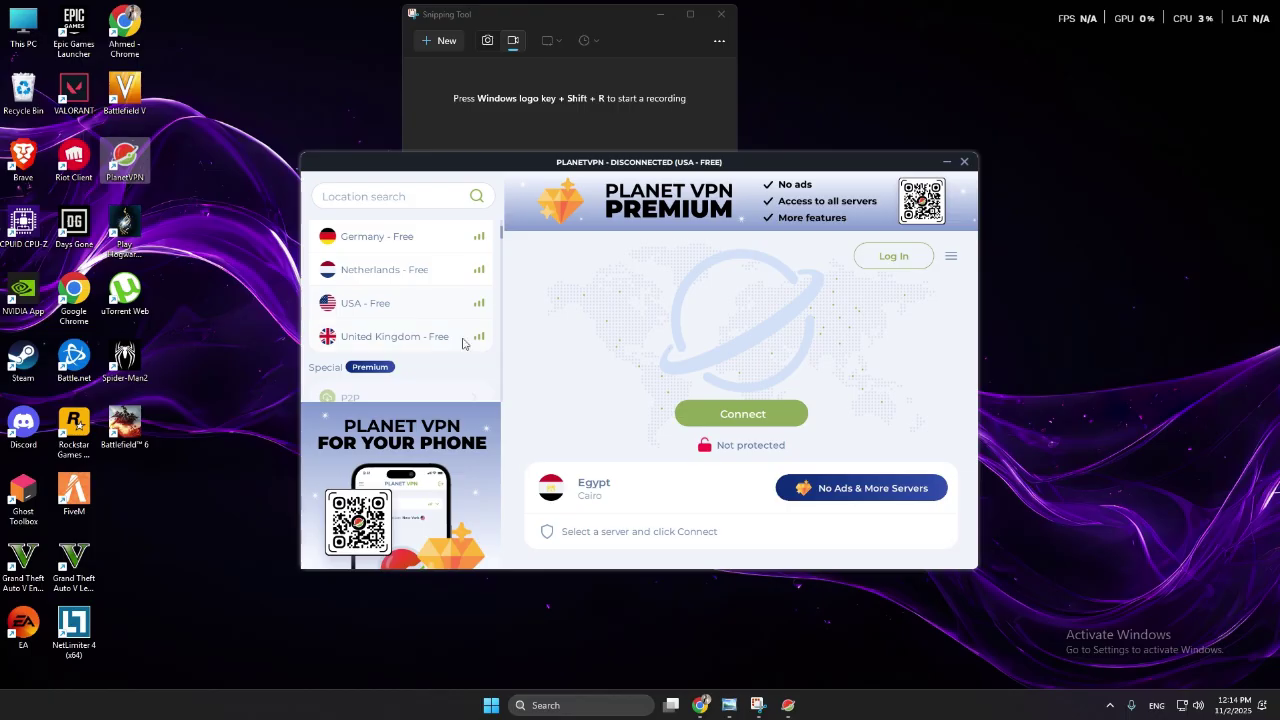
# - Connect Planet VPN to the USA - Free server, then minimize the app
pyautogui.click(400, 313)
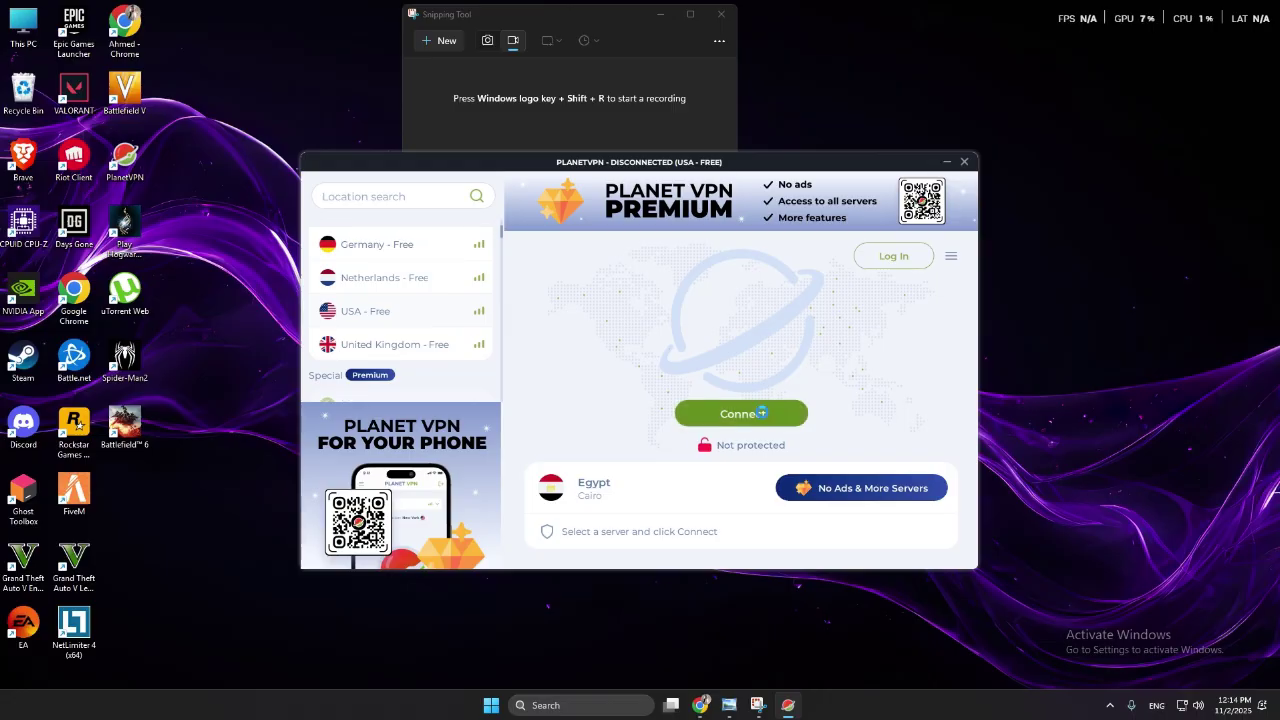
pyautogui.click(761, 412)
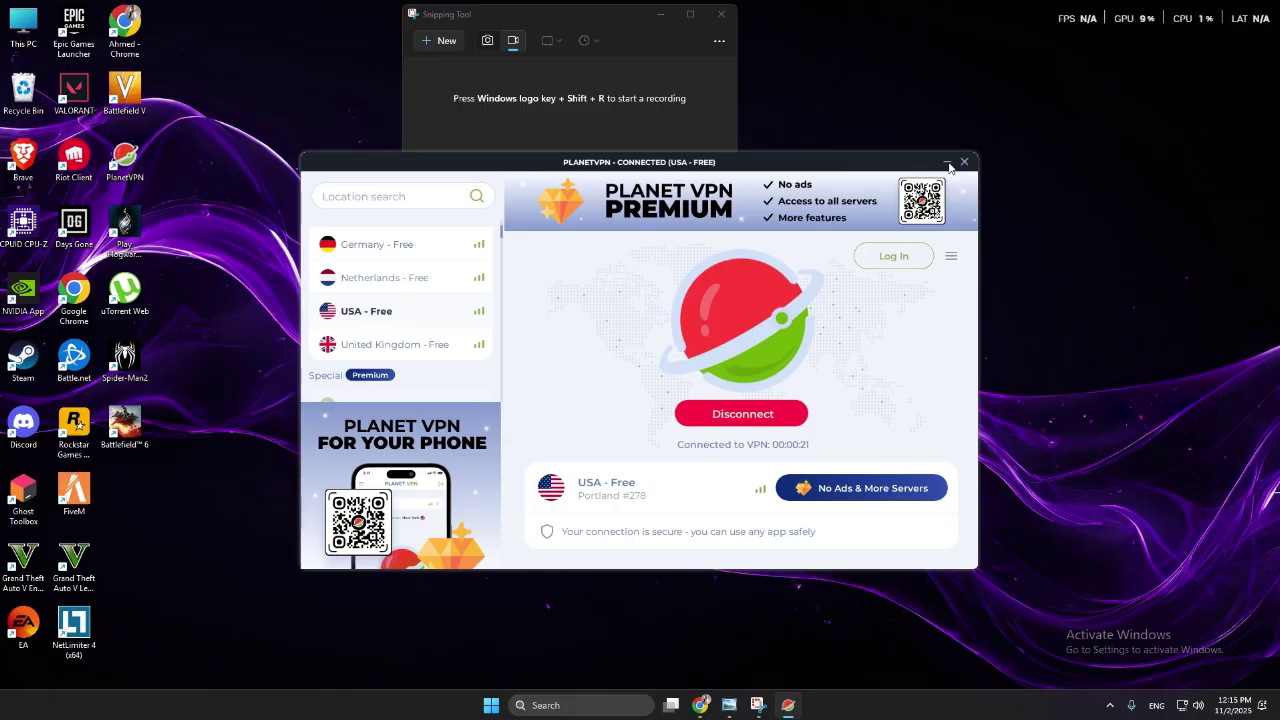
pyautogui.click(948, 163)
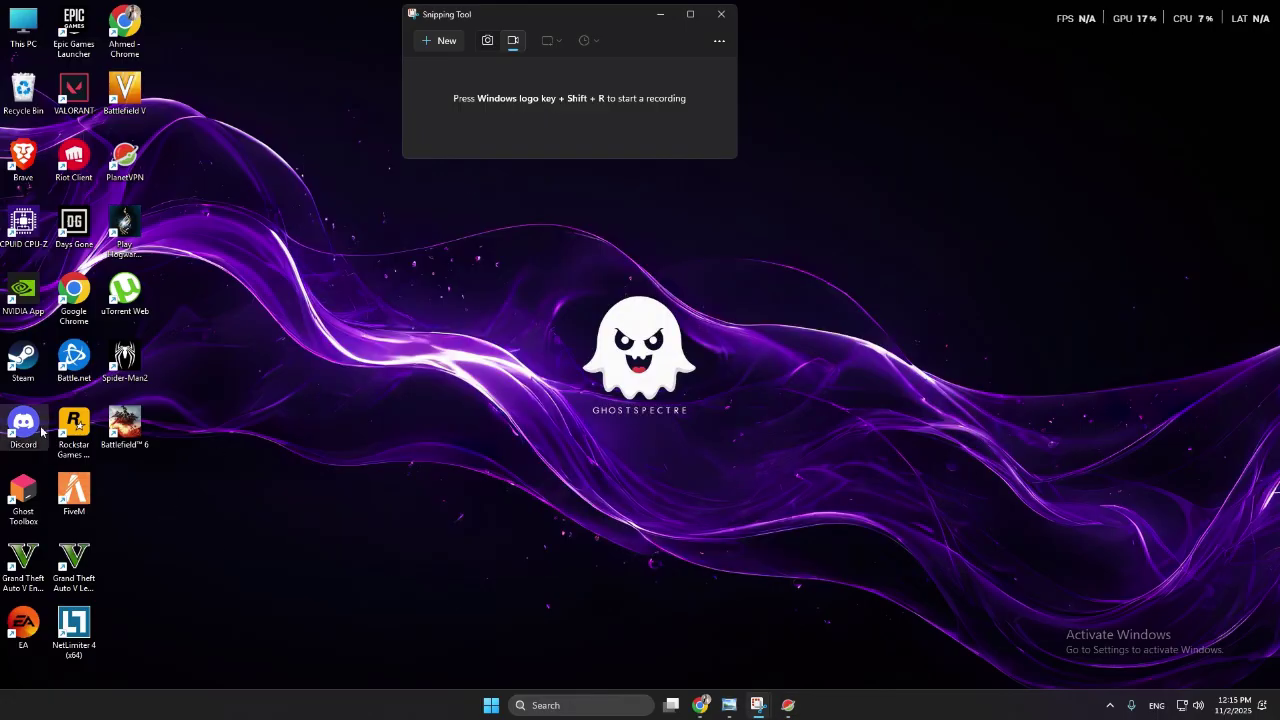
# - Launch the Rockstar Games Launcher from its desktop icon
pyautogui.click(74, 425)
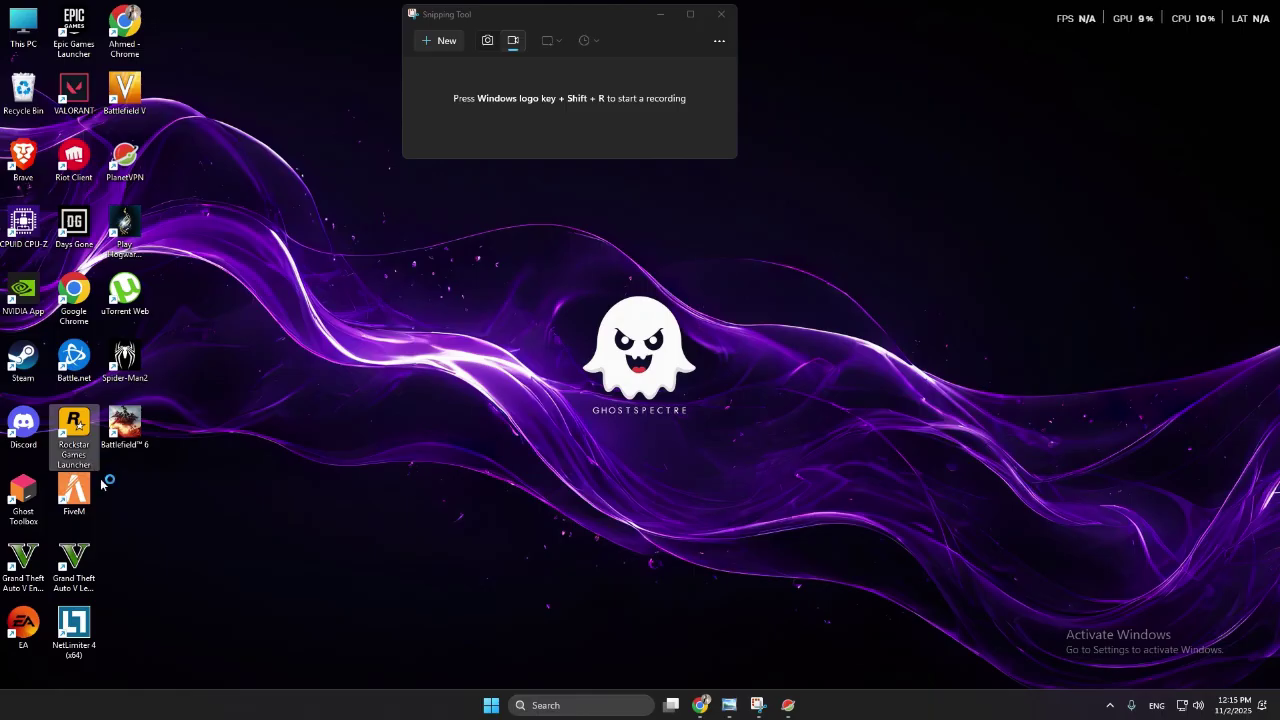
pyautogui.press('Return')
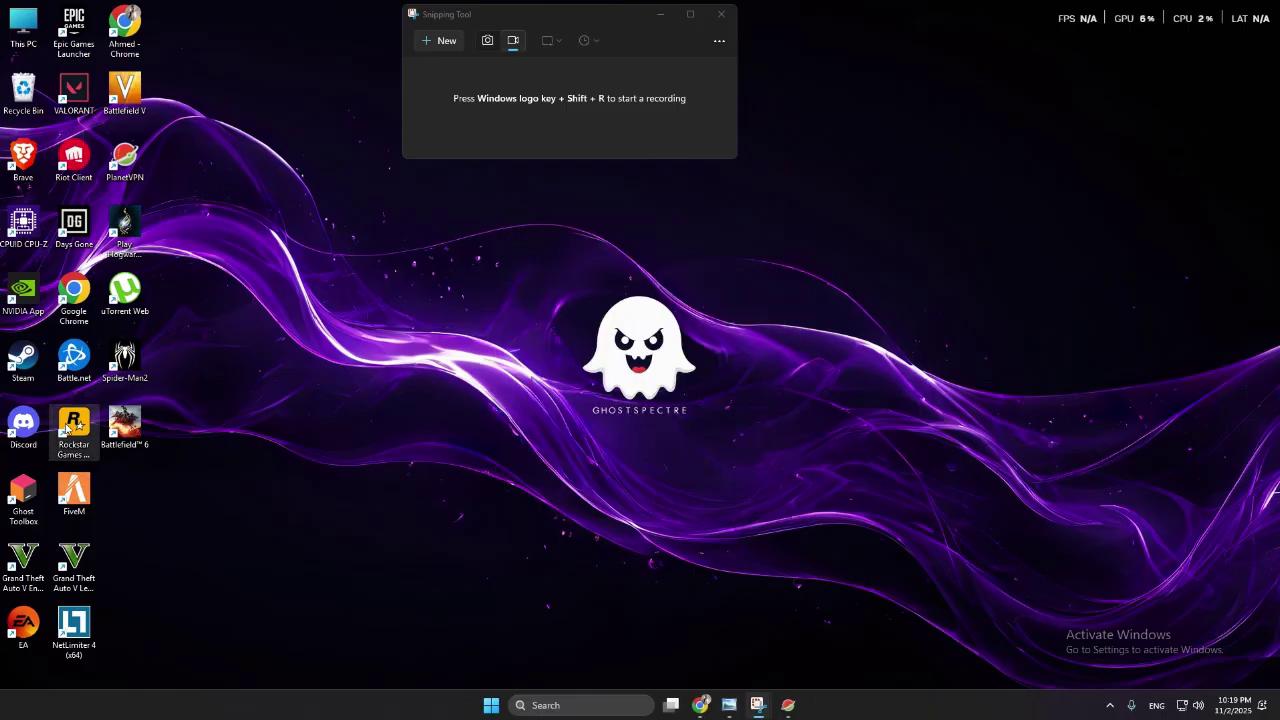
pyautogui.doubleClick(68, 424)
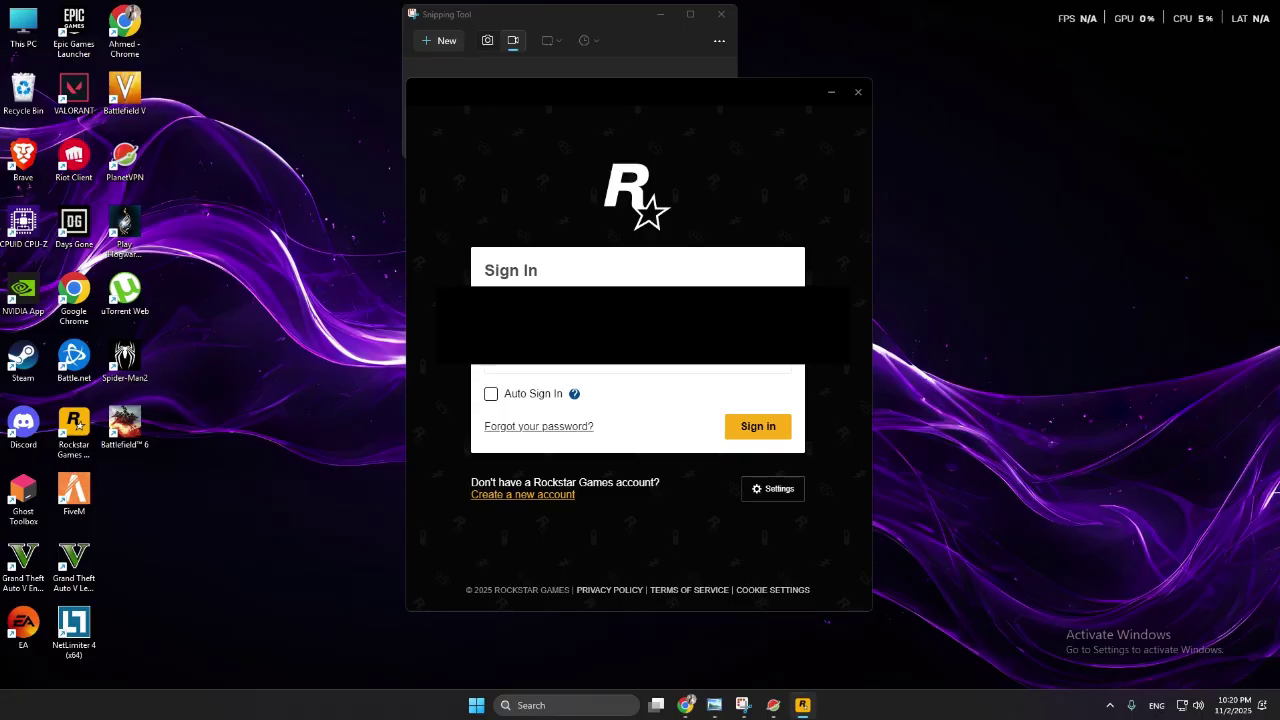
# - Move to the password field and submit the Rockstar Games sign-in
pyautogui.press('Tab')
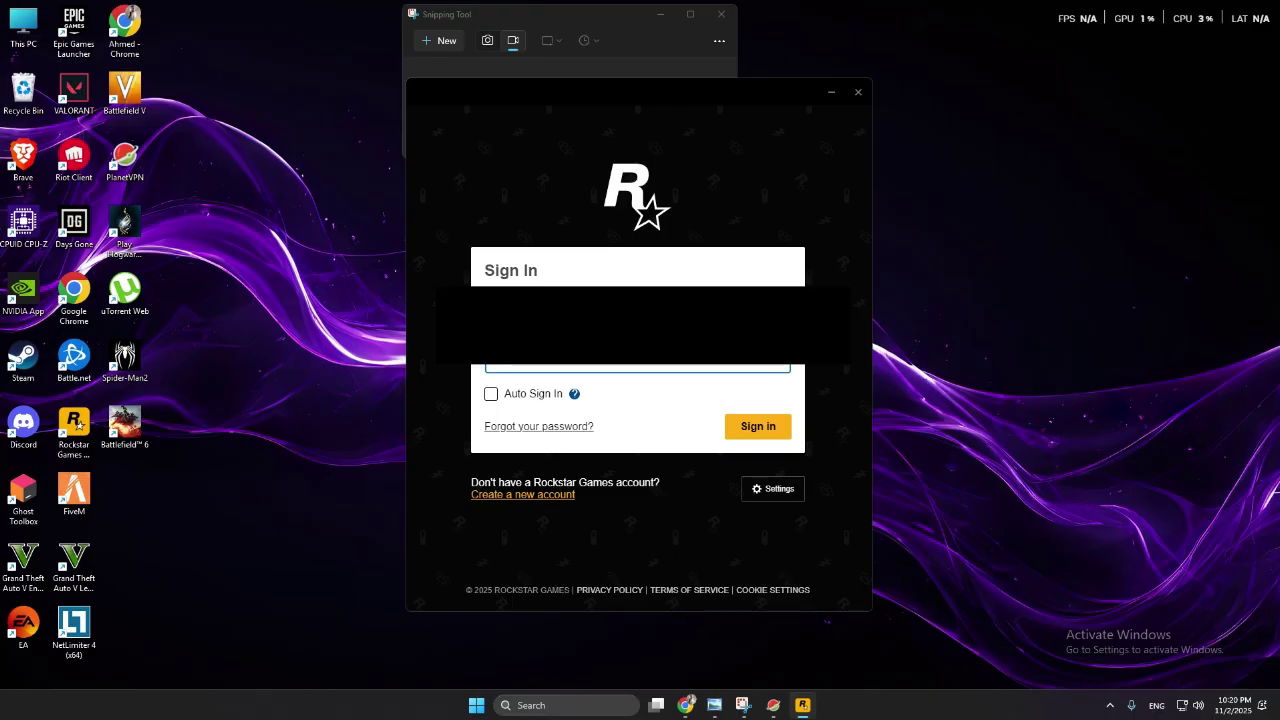
pyautogui.press('Return')
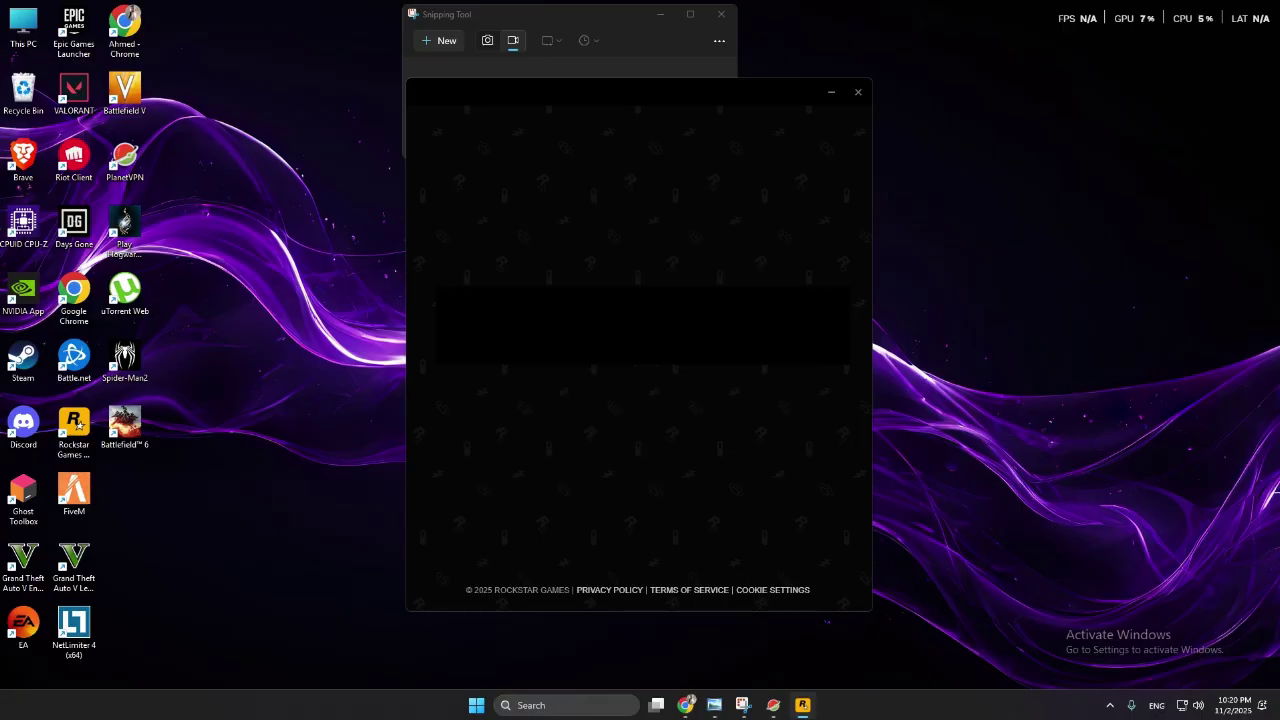